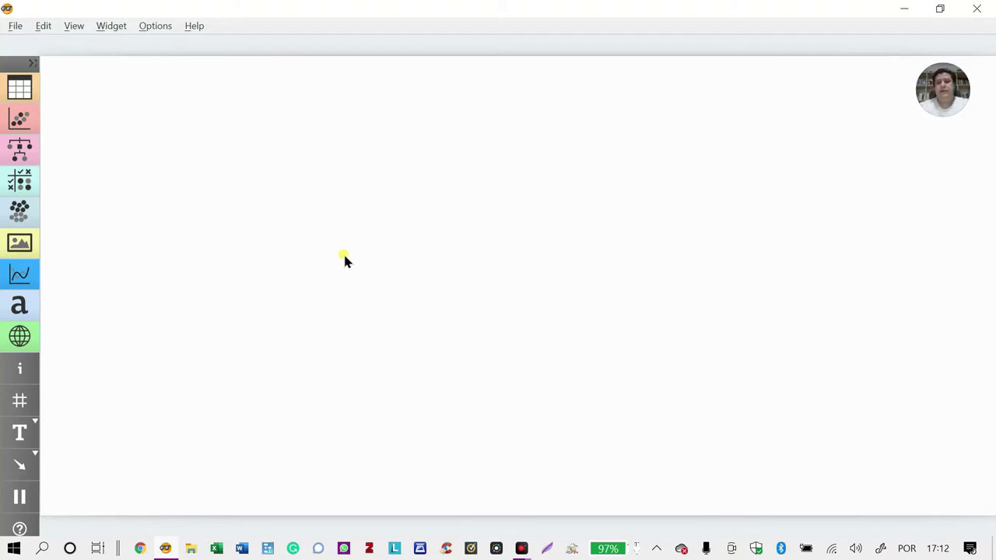
- Add a File widget to the empty canvas and place it near the upper-left corner of the workflow
{"action": "right_click", "coordinate": [90, 103]}
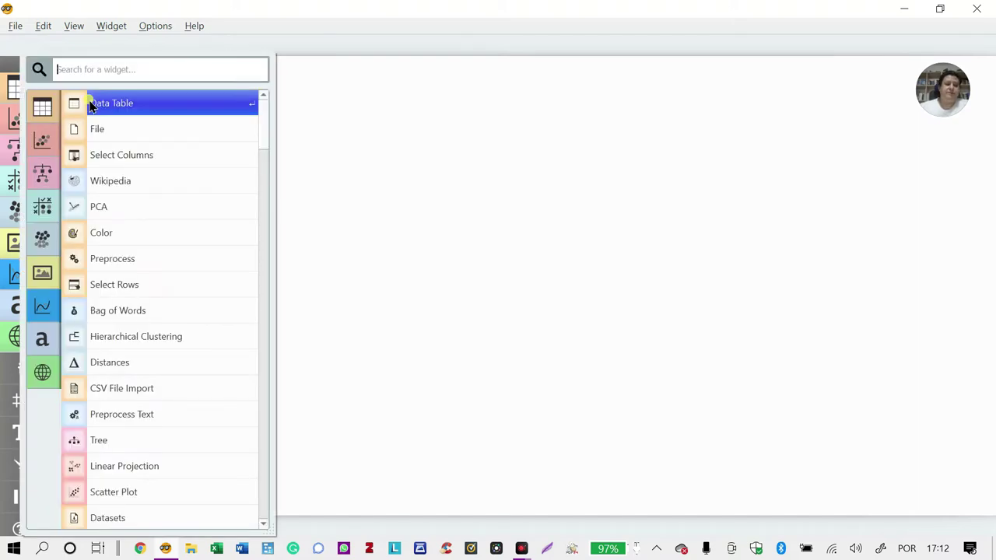
{"action": "left_click", "coordinate": [117, 125]}
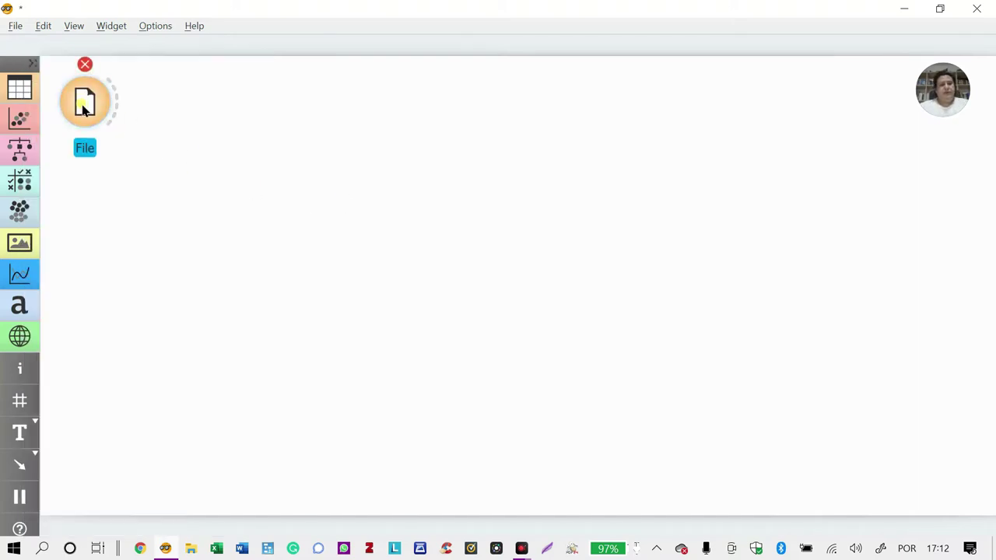
{"action": "left_click_drag", "start_coordinate": [85, 101], "coordinate": [94, 135]}
- Load agua.xlsx from the aguaqualidade folder into the File widget
{"action": "double_click", "coordinate": [95, 136]}
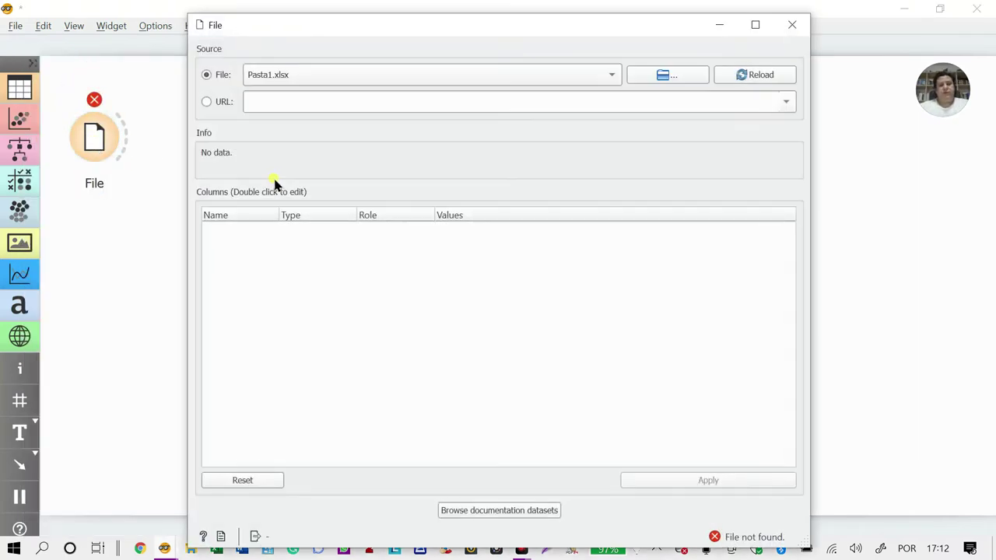
{"action": "left_click", "coordinate": [666, 80]}
{"action": "left_click", "coordinate": [205, 165]}
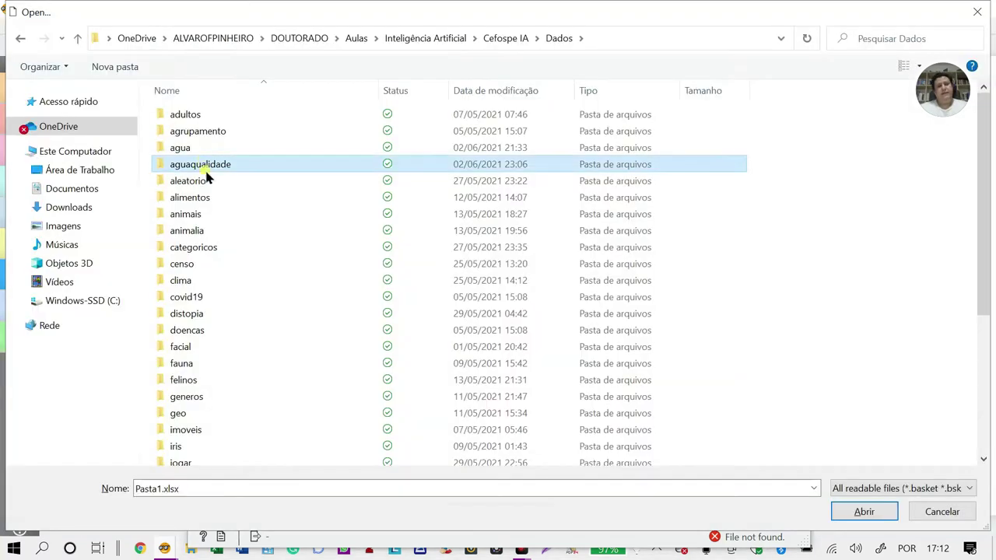
{"action": "double_click", "coordinate": [222, 168]}
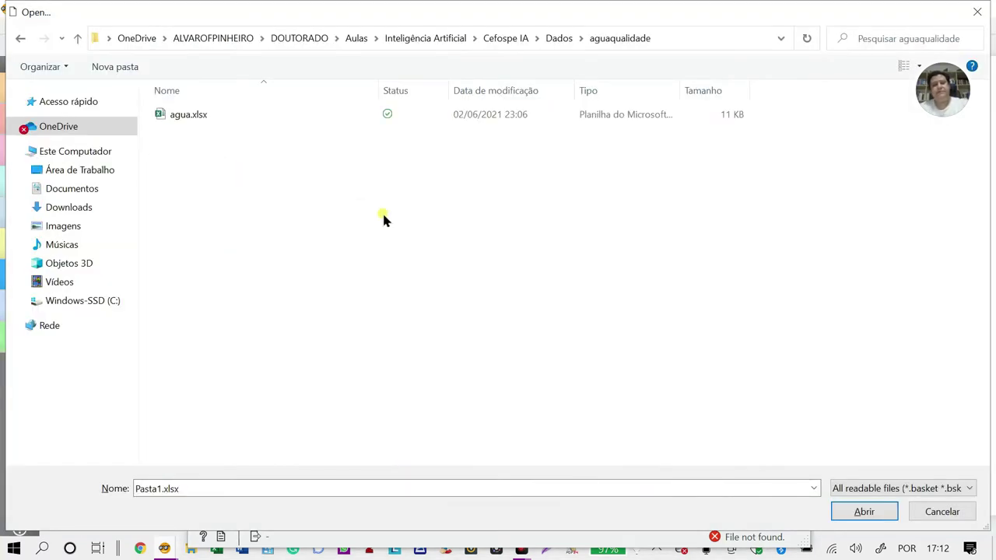
{"action": "double_click", "coordinate": [189, 115]}
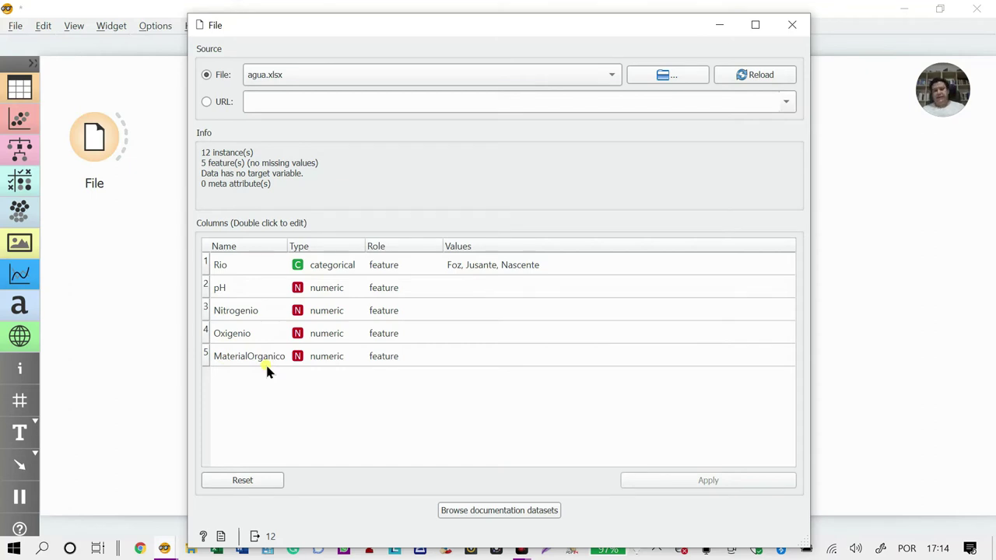
- Set the role of the Rio column to target in the File widget and close its settings
{"action": "double_click", "coordinate": [376, 265]}
{"action": "left_click", "coordinate": [415, 290]}
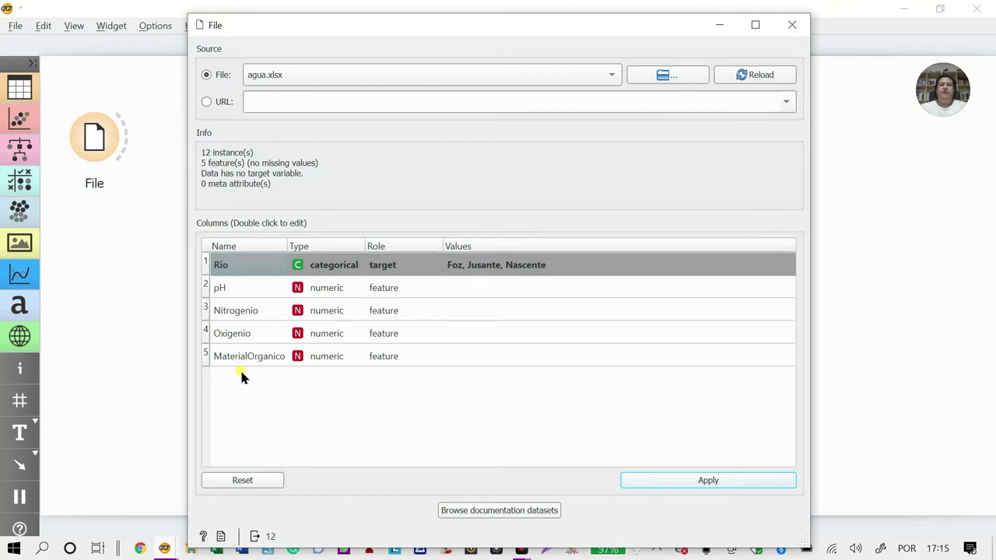
{"action": "left_click", "coordinate": [794, 25]}
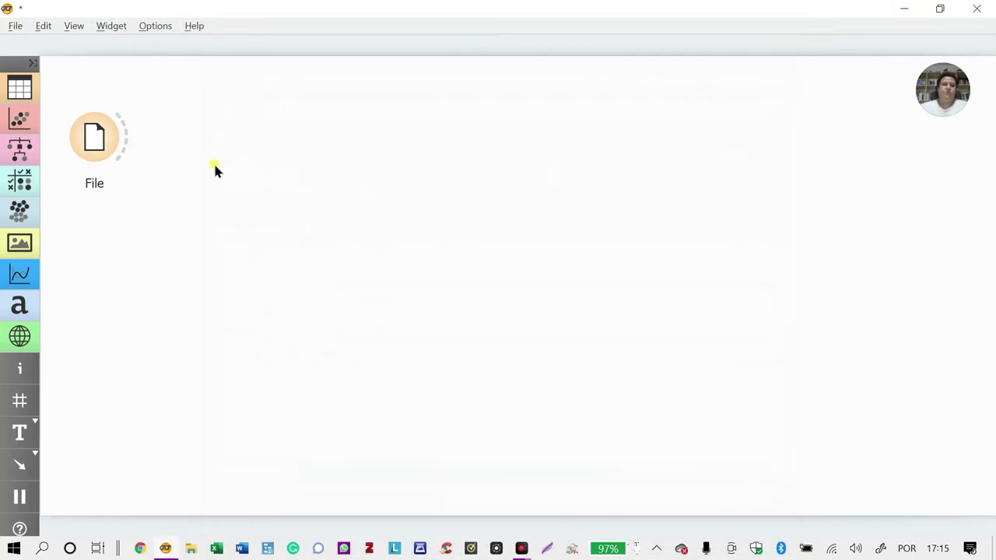
- Connect a Data Table widget to the File widget and inspect the loaded water-quality data
{"action": "left_click_drag", "start_coordinate": [132, 155], "coordinate": [233, 183]}
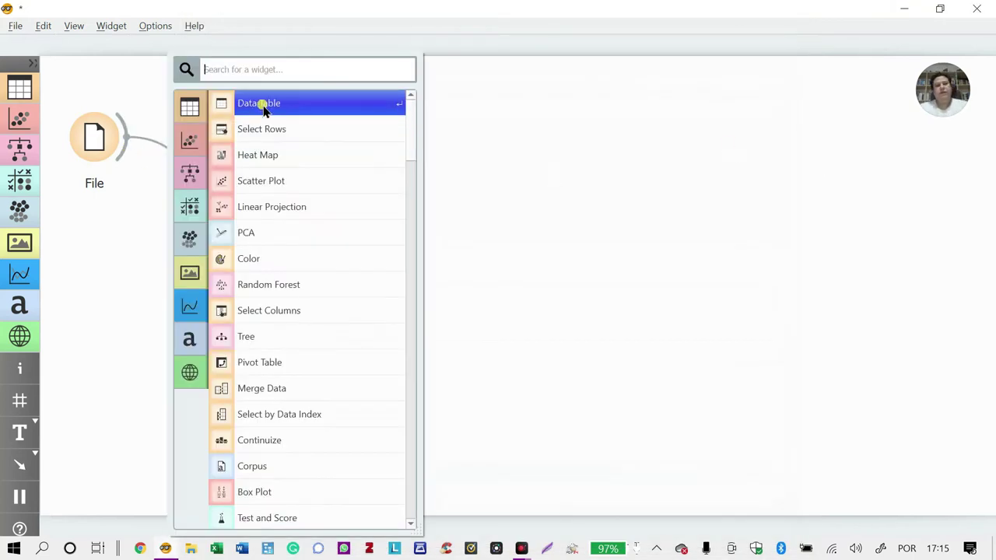
{"action": "left_click", "coordinate": [262, 109]}
{"action": "left_click_drag", "start_coordinate": [273, 200], "coordinate": [215, 168]}
{"action": "double_click", "coordinate": [215, 165]}
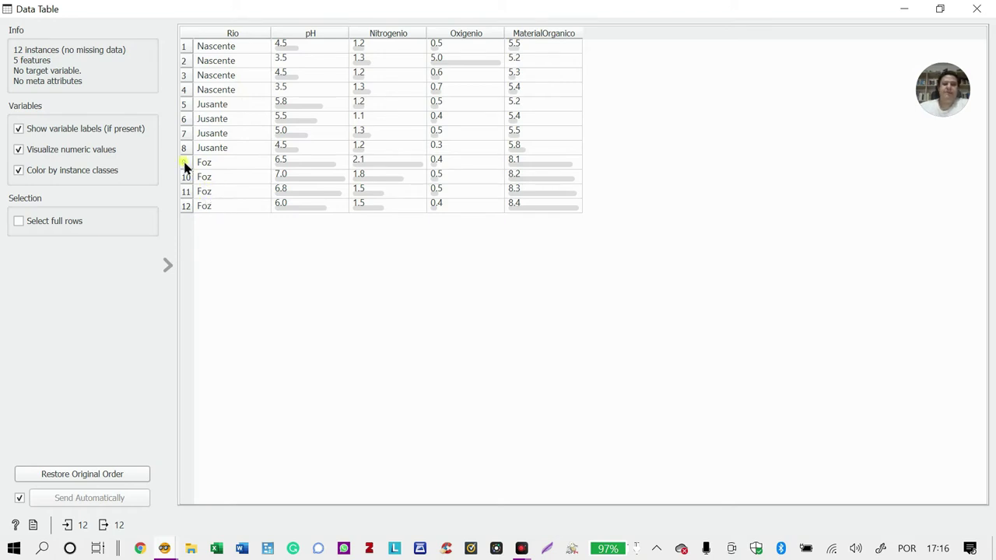
{"action": "left_click", "coordinate": [976, 8]}
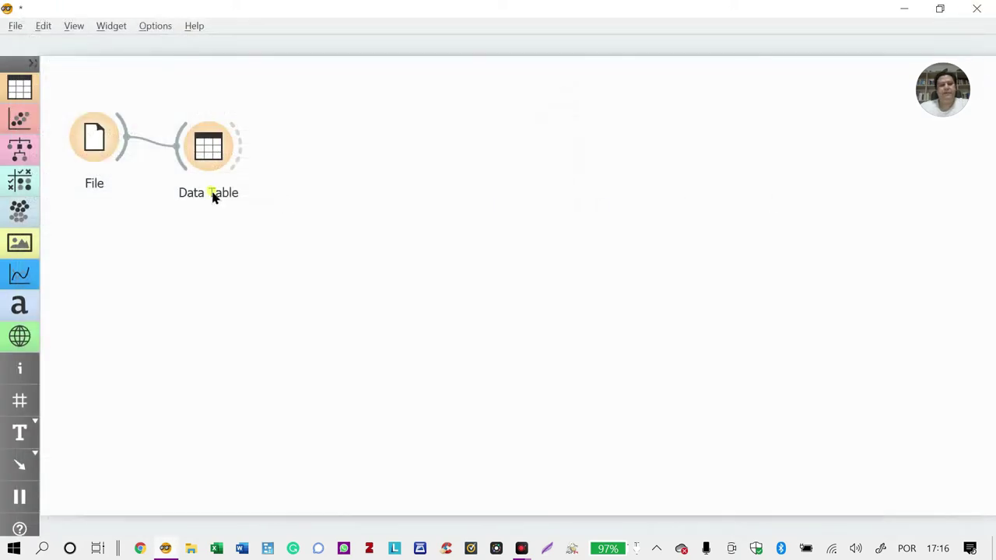
- Apply the File widget's pending column role change and review the data again in the Data Table
{"action": "double_click", "coordinate": [92, 144]}
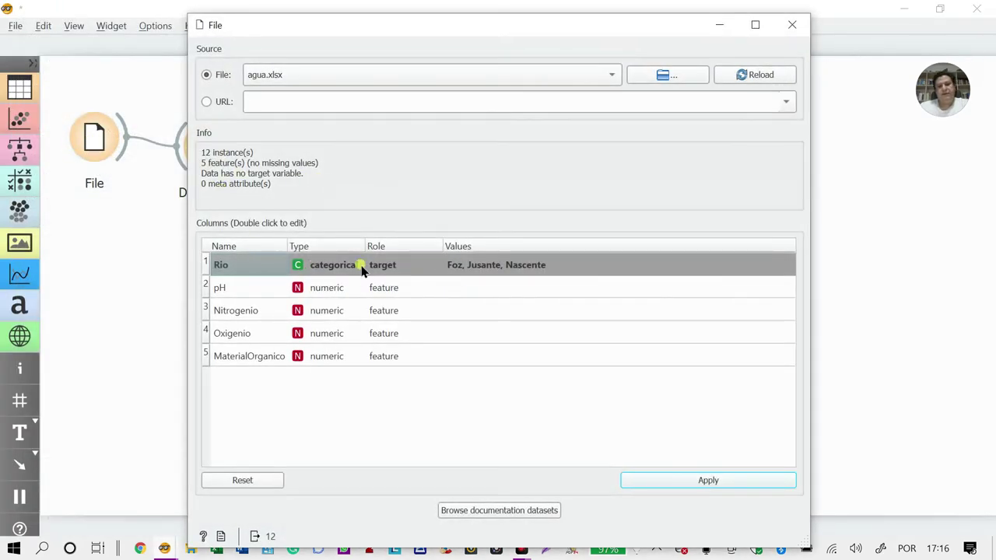
{"action": "left_click", "coordinate": [731, 476]}
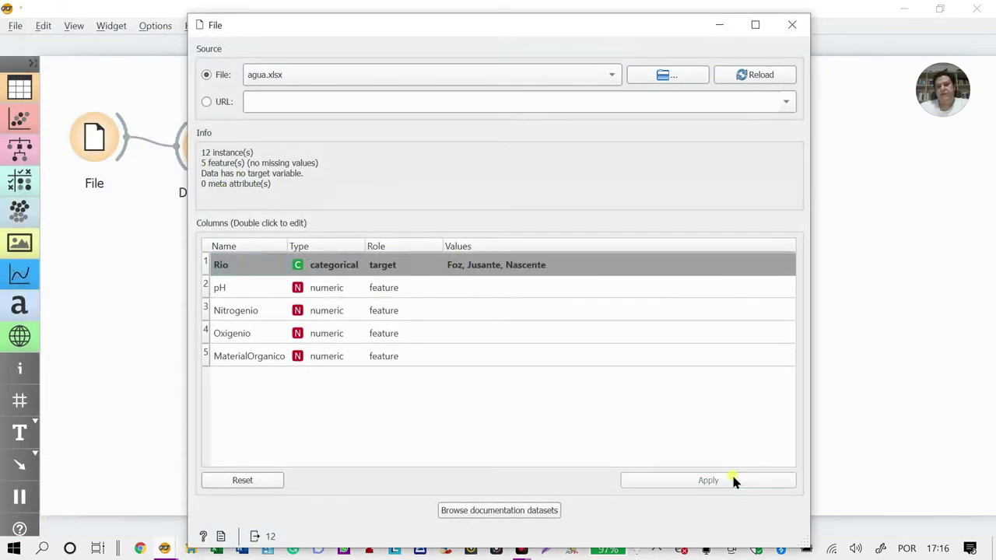
{"action": "left_click", "coordinate": [791, 24]}
{"action": "double_click", "coordinate": [212, 153]}
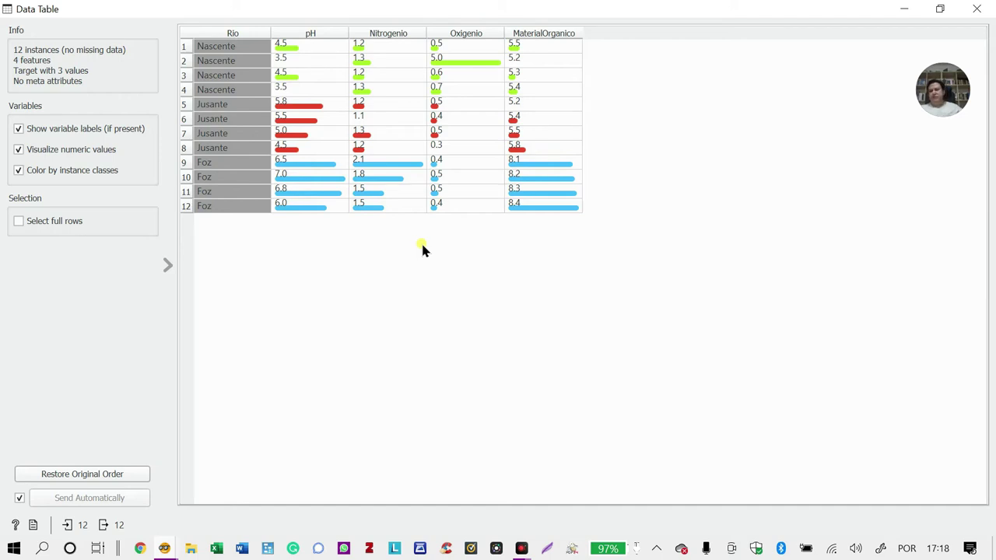
{"action": "left_click", "coordinate": [976, 9]}
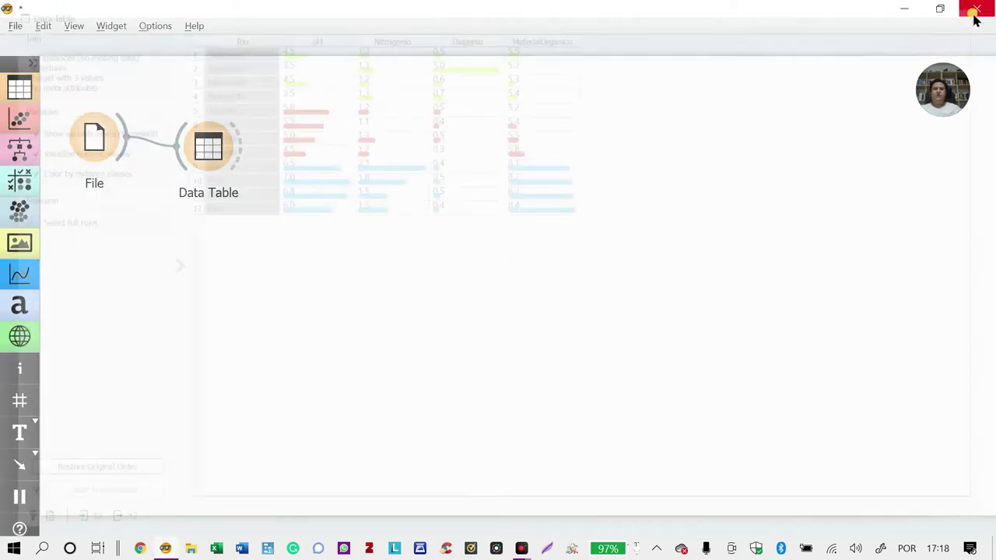
- Connect a PCA widget to the Data Table's output and examine its explained-variance plot
{"action": "left_click_drag", "start_coordinate": [203, 158], "coordinate": [185, 183]}
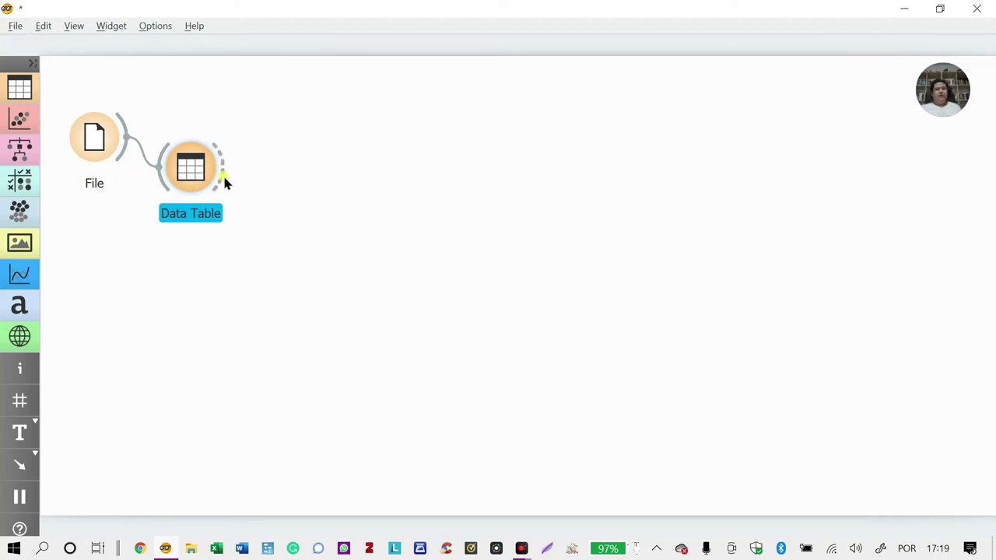
{"action": "left_click_drag", "start_coordinate": [224, 182], "coordinate": [271, 205]}
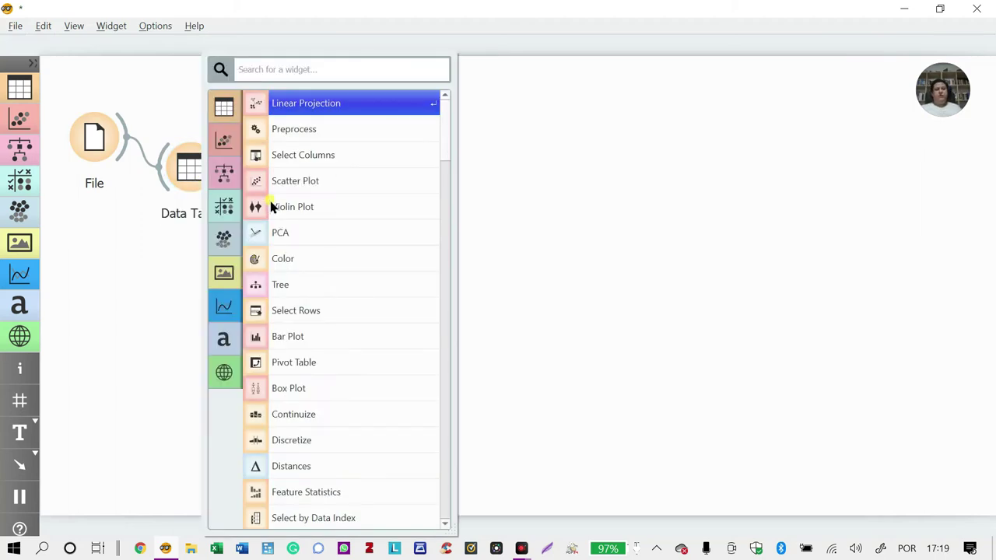
{"action": "mouse_move", "coordinate": [223, 238]}
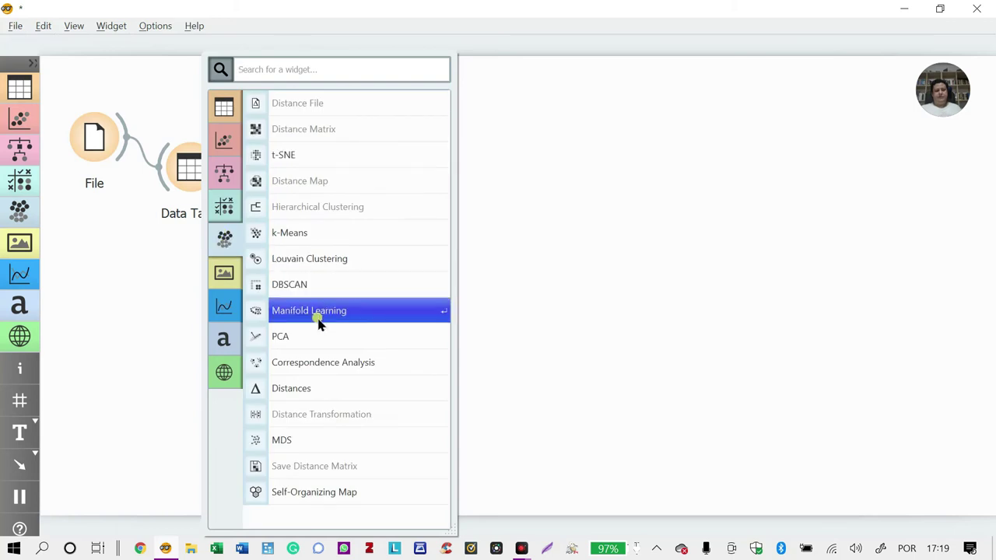
{"action": "left_click", "coordinate": [291, 336]}
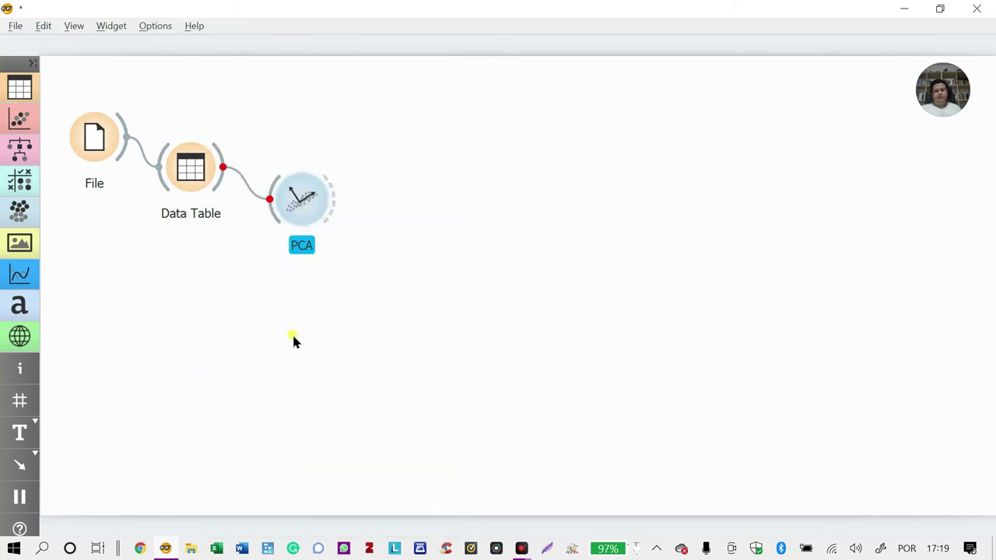
{"action": "left_click_drag", "start_coordinate": [296, 205], "coordinate": [292, 201]}
{"action": "double_click", "coordinate": [292, 200]}
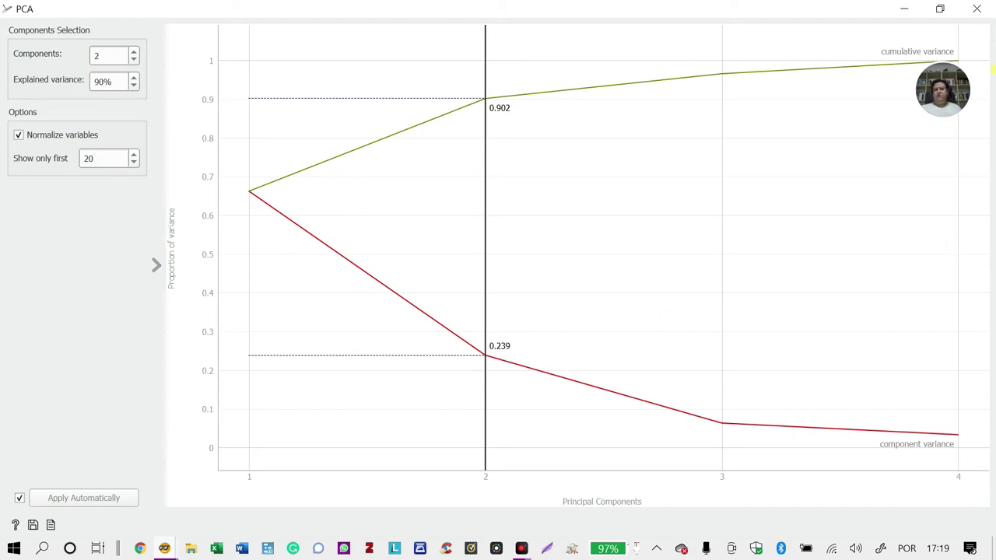
{"action": "left_click", "coordinate": [976, 8]}
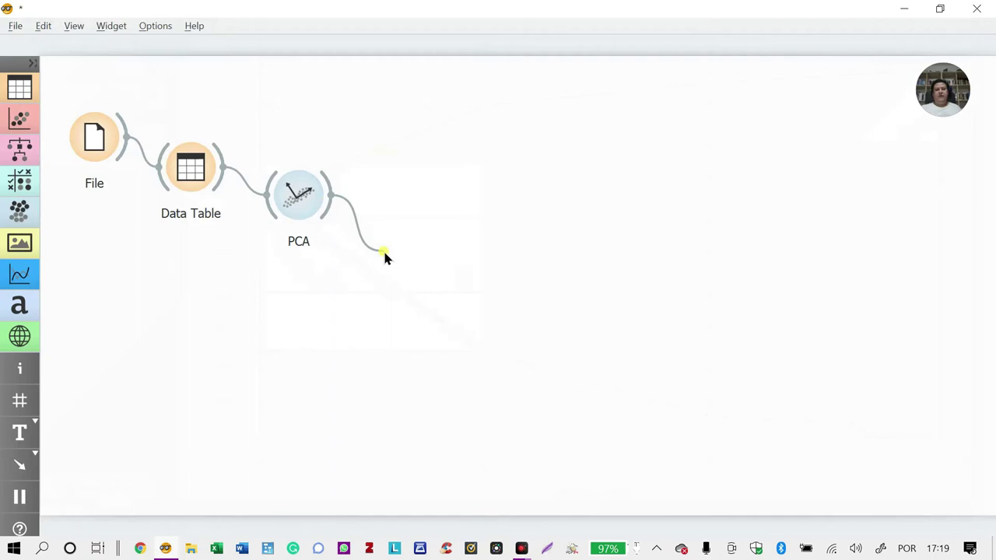
- Connect a second Data Table to the PCA widget's output and inspect the principal component columns
{"action": "left_click_drag", "start_coordinate": [383, 251], "coordinate": [384, 251]}
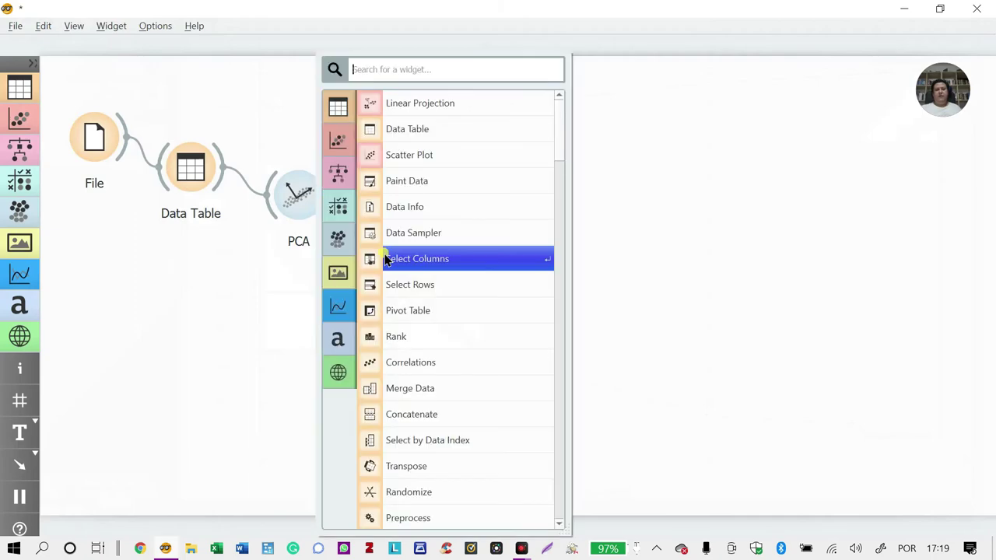
{"action": "left_click", "coordinate": [426, 131]}
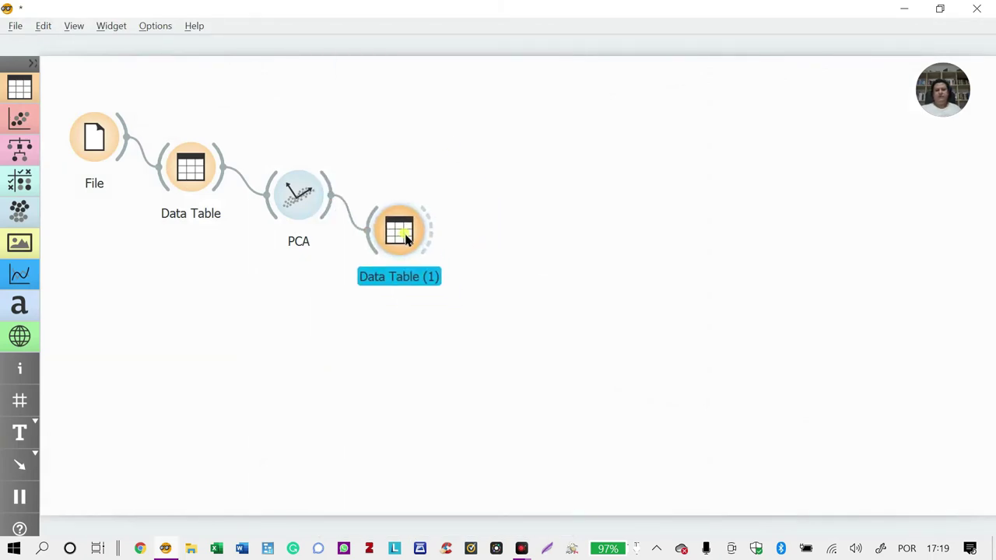
{"action": "double_click", "coordinate": [404, 238]}
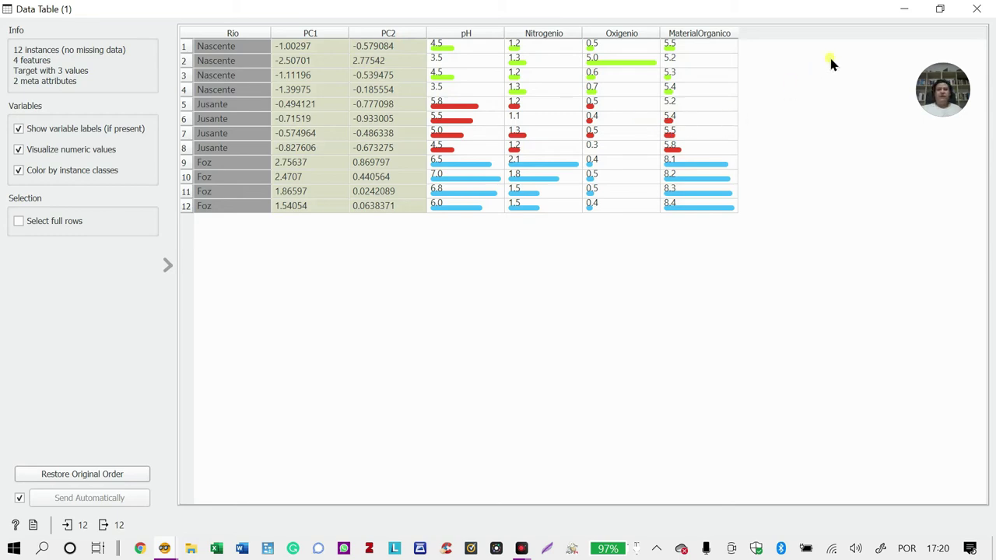
{"action": "left_click", "coordinate": [976, 9]}
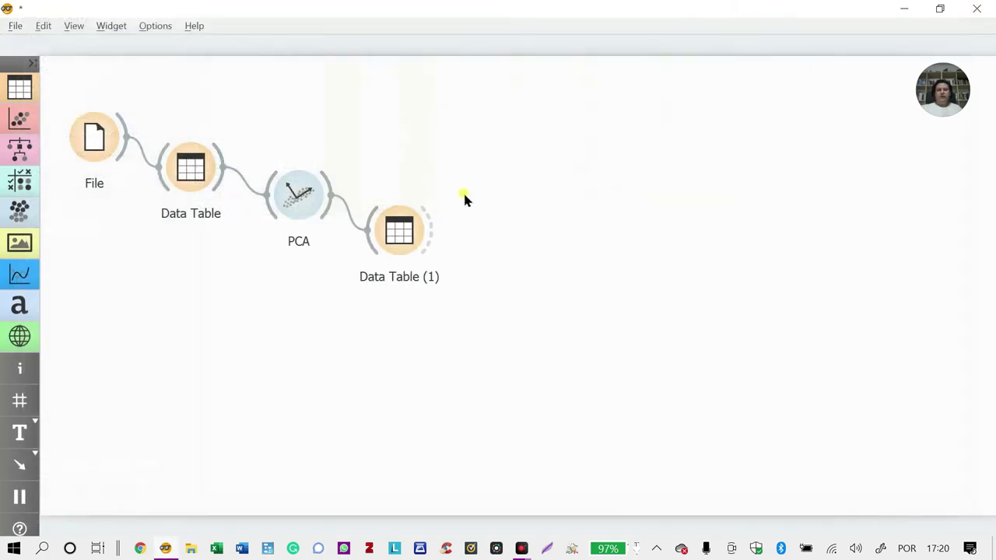
- Set the number of PCA components to 3 on the variance plot and close the PCA settings
{"action": "double_click", "coordinate": [296, 217]}
{"action": "left_click_drag", "start_coordinate": [490, 236], "coordinate": [634, 234]}
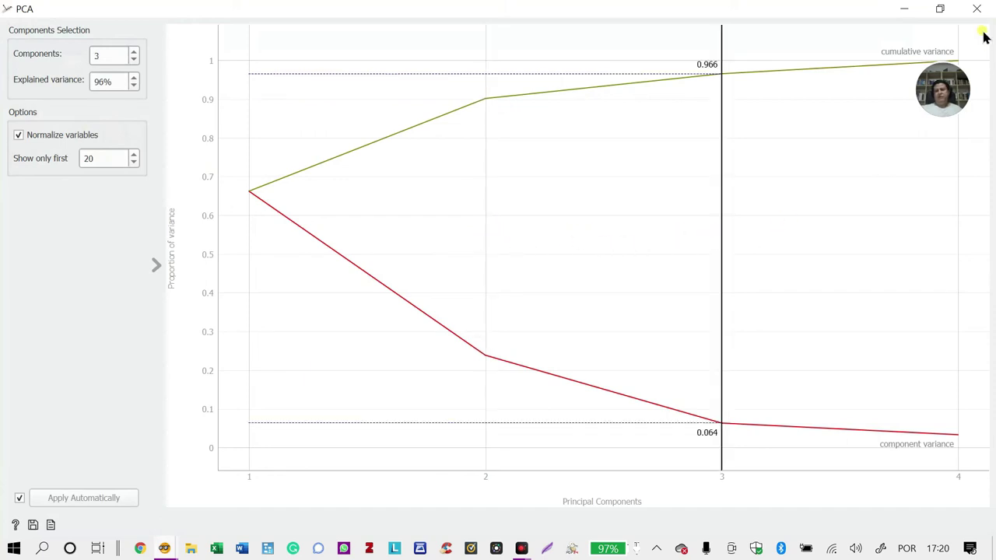
{"action": "left_click", "coordinate": [976, 8]}
- Raise the number of PCA components to 4 and compare the transformed data in the second Data Table
{"action": "left_click", "coordinate": [384, 242]}
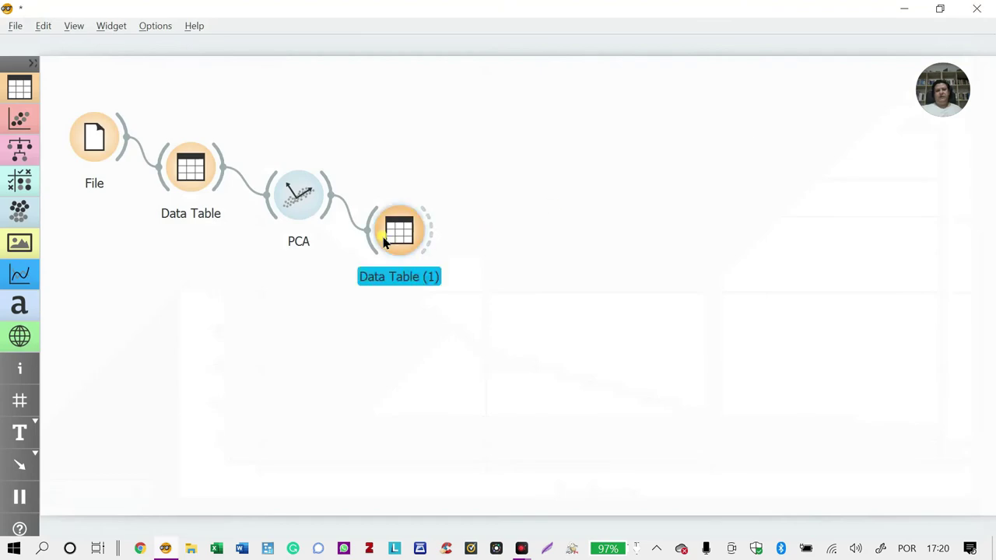
{"action": "double_click", "coordinate": [384, 243]}
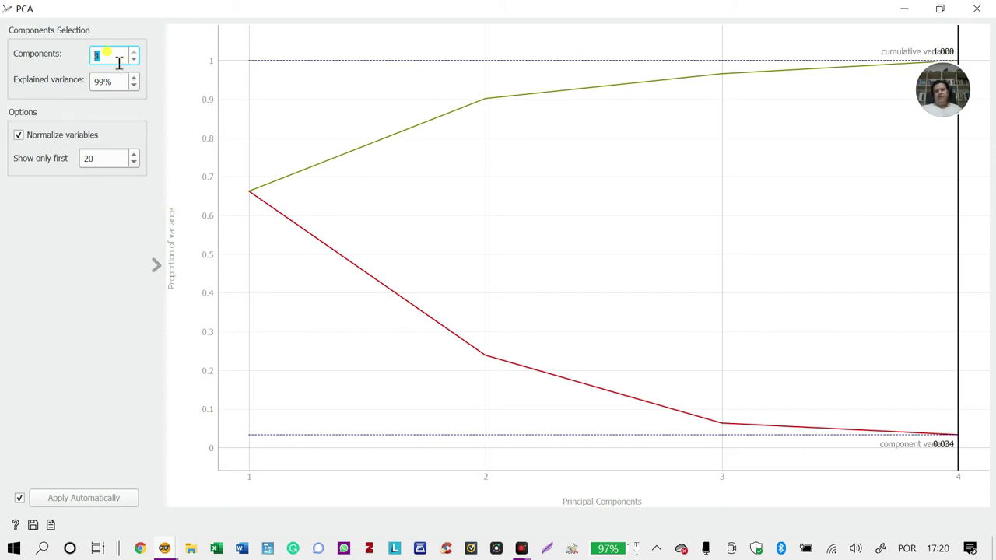
{"action": "left_click", "coordinate": [982, 14]}
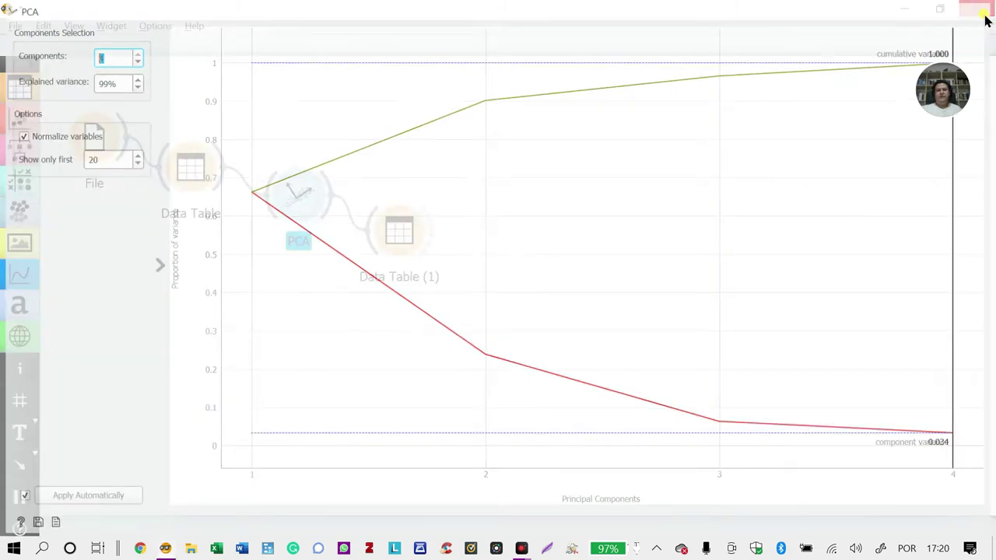
{"action": "double_click", "coordinate": [392, 227]}
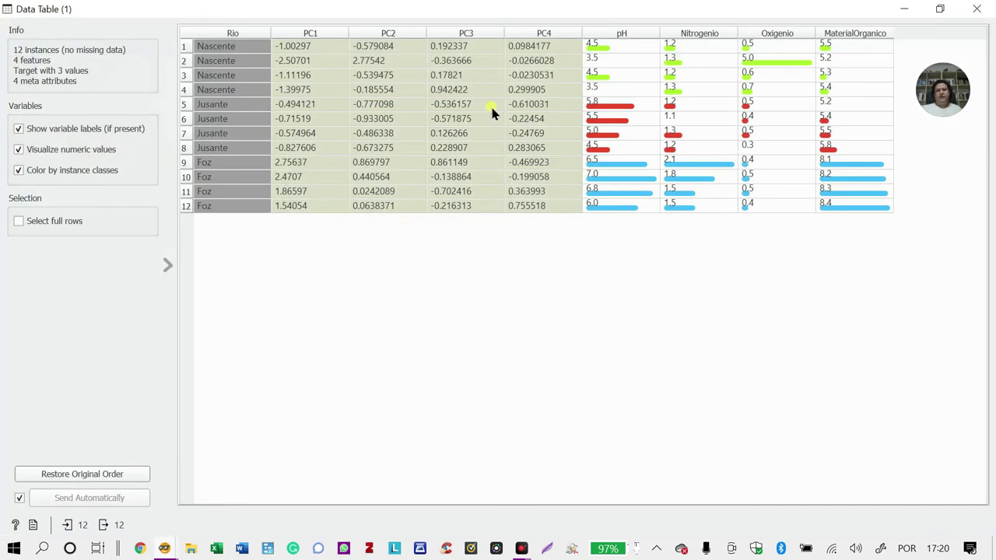